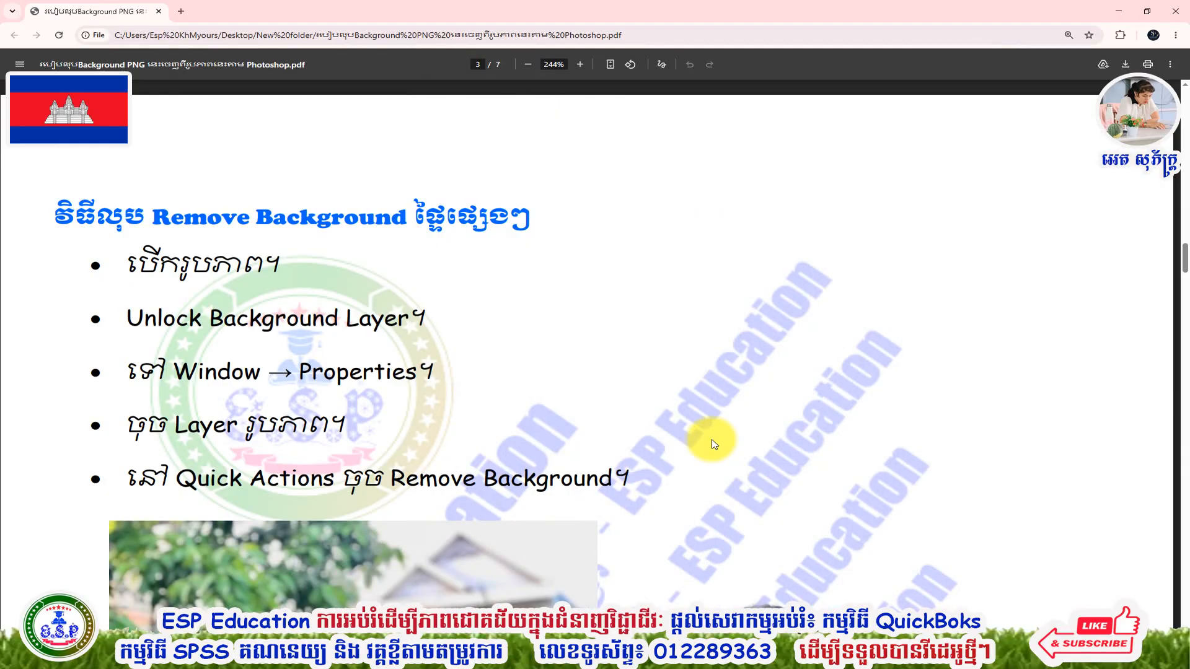
# View the original Esp photo and the Esp Remove cutout from New folder, close both images and return to the PDF
pyautogui.scroll(-5, 766, 366)
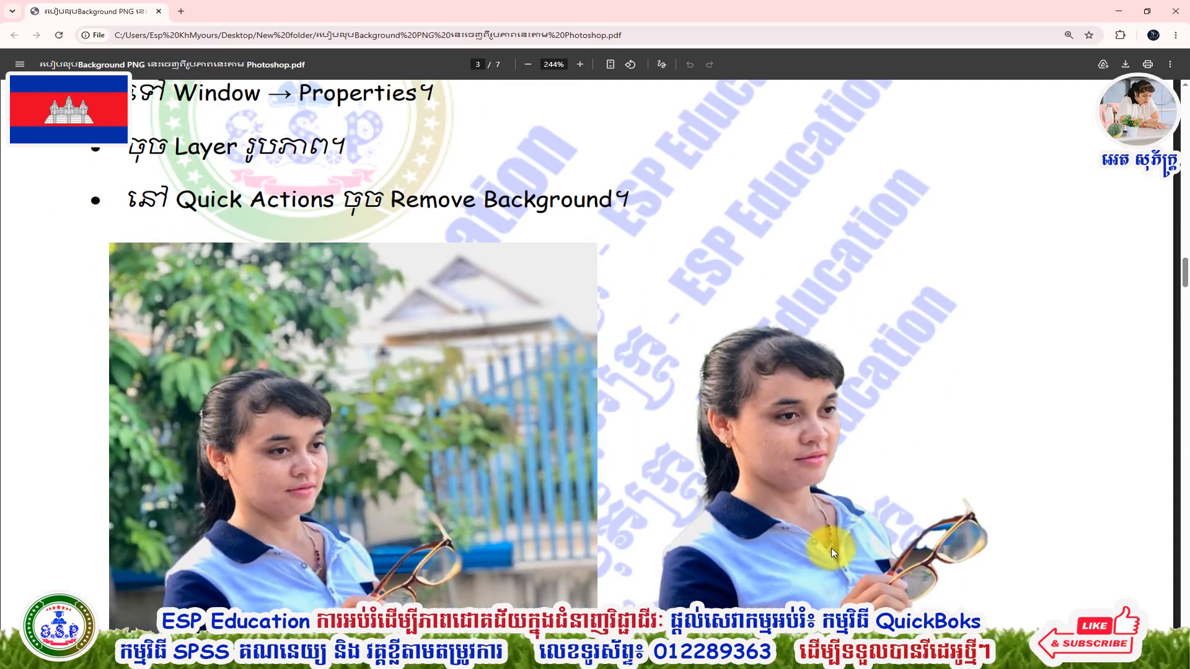
pyautogui.hotkey('alt', 'Tab')
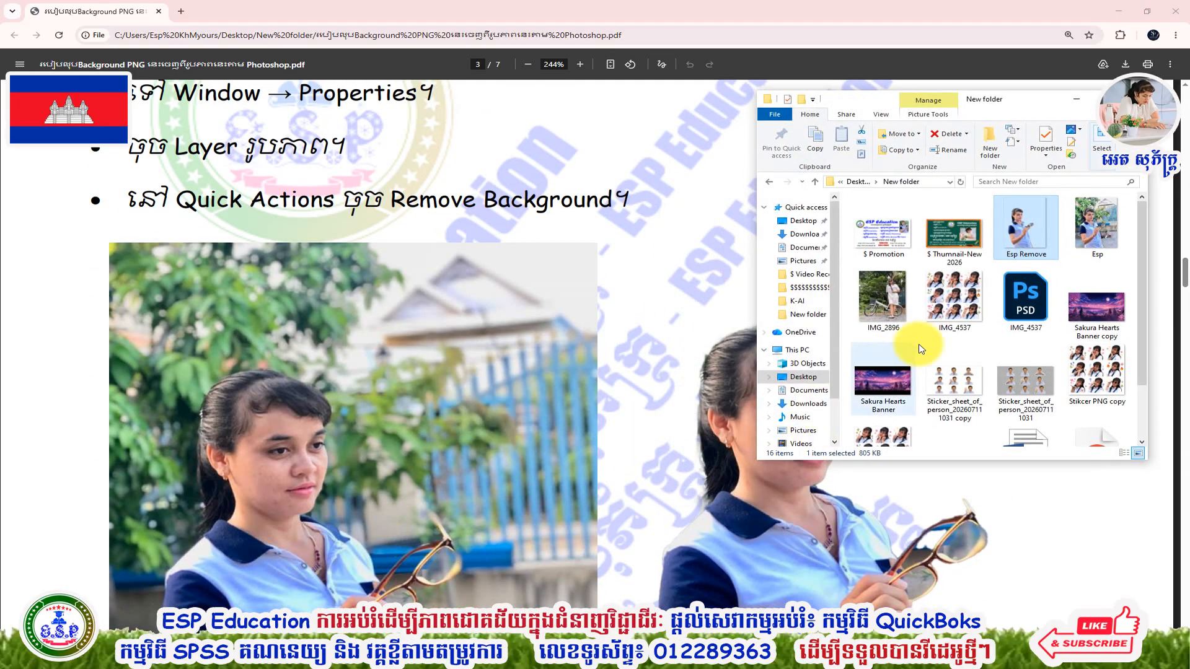
pyautogui.click(1099, 231)
pyautogui.doubleClick(1099, 229)
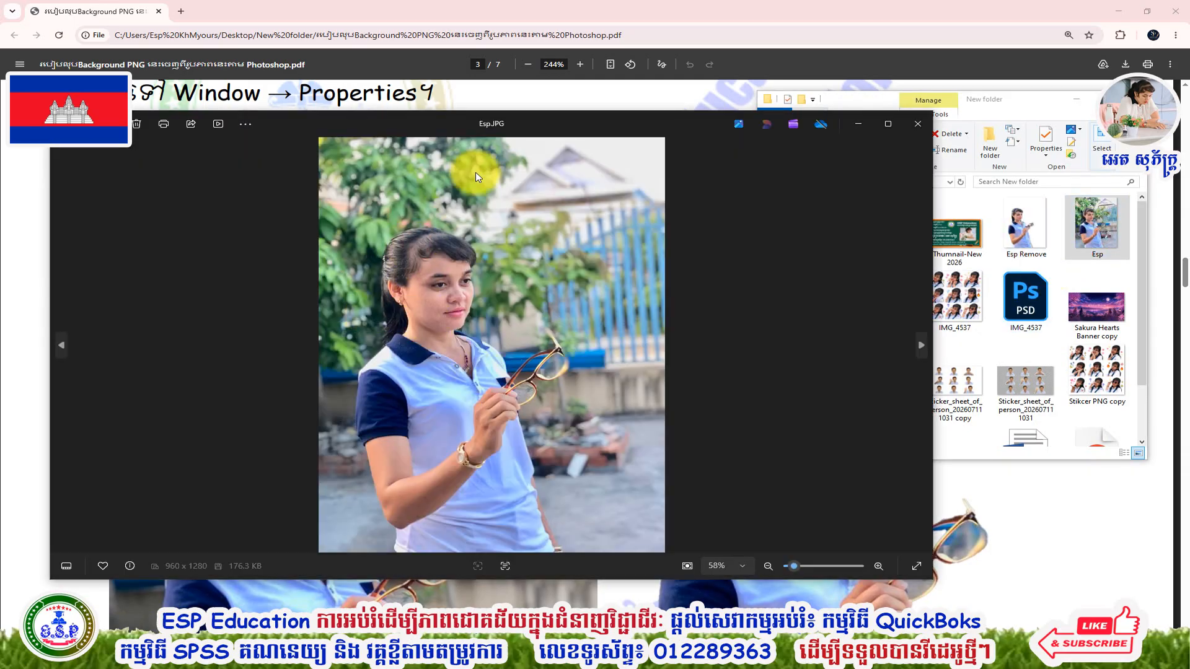
pyautogui.moveTo(1011, 241); pyautogui.dragTo(611, 317)
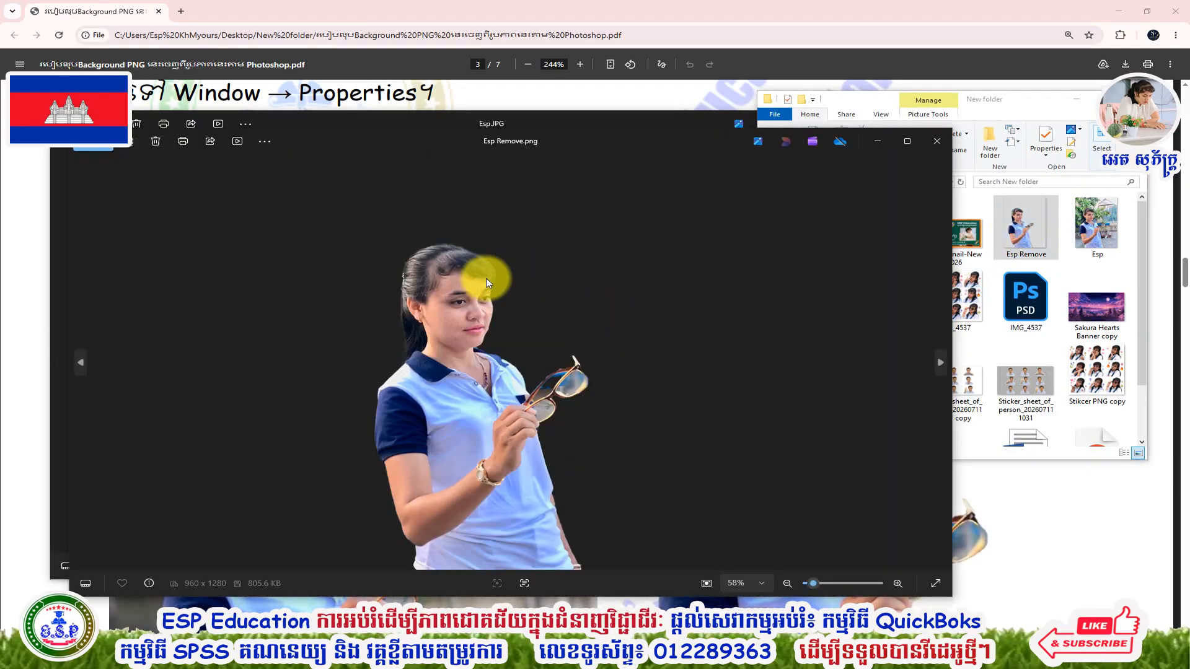
pyautogui.click(922, 142)
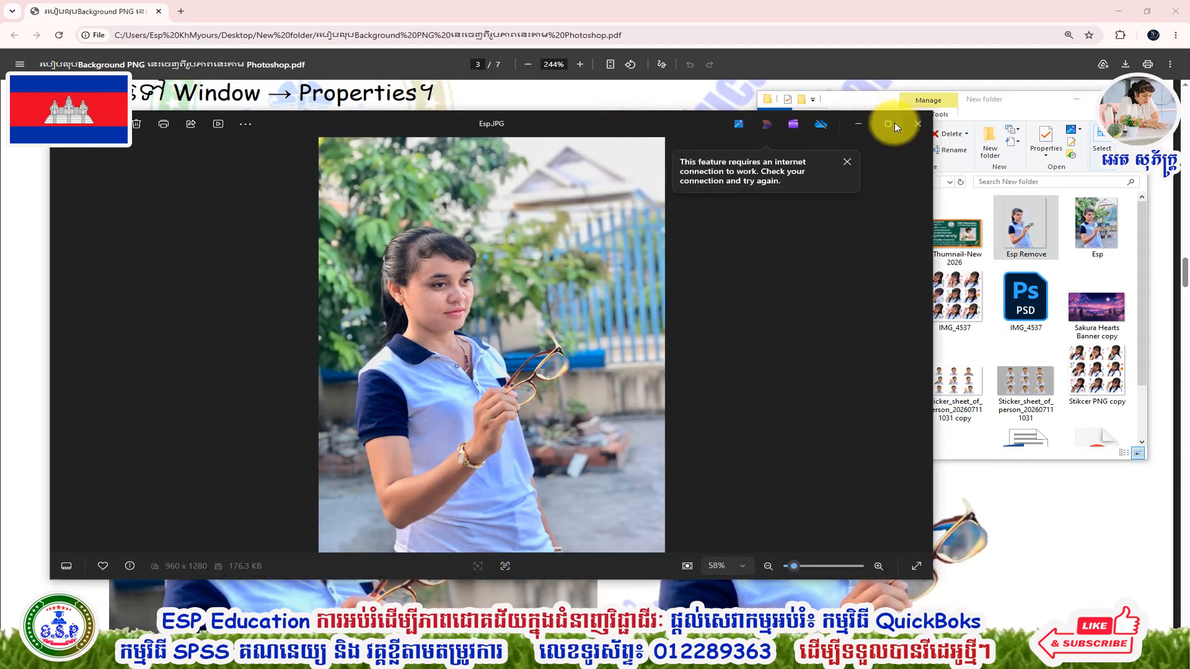
pyautogui.click(913, 124)
pyautogui.click(526, 192)
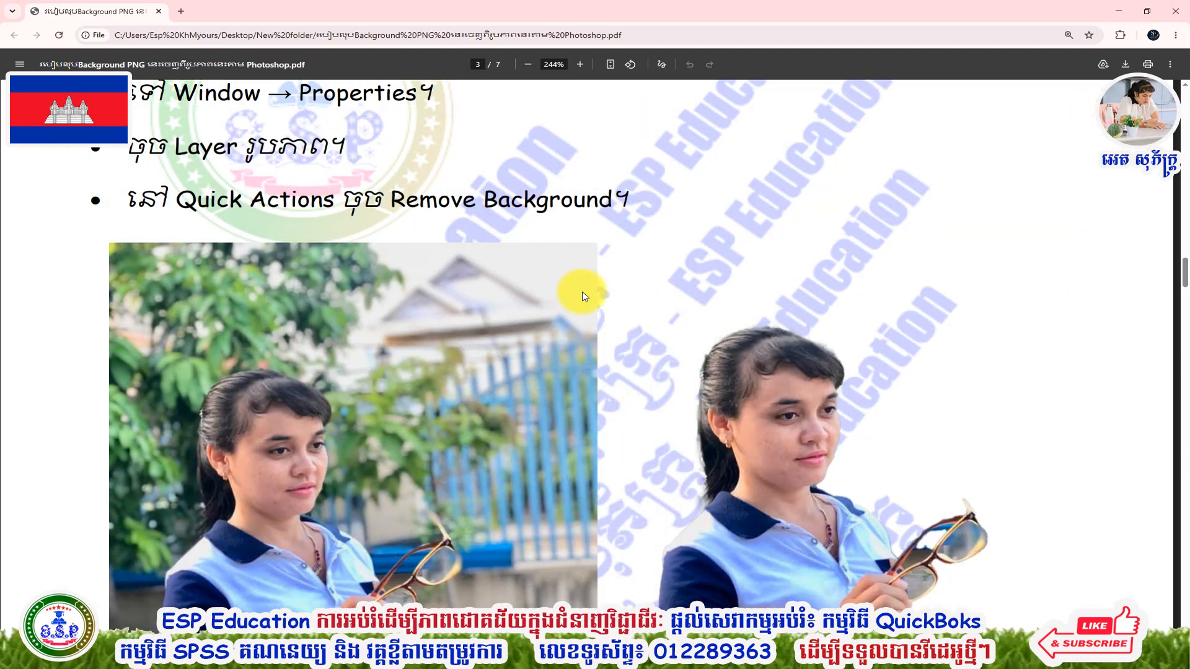
# Review the Remove Background instructions on page 3 of the PDF, highlighting the Window → Properties line
pyautogui.scroll(3, 405, 235)
pyautogui.scroll(2, 406, 235)
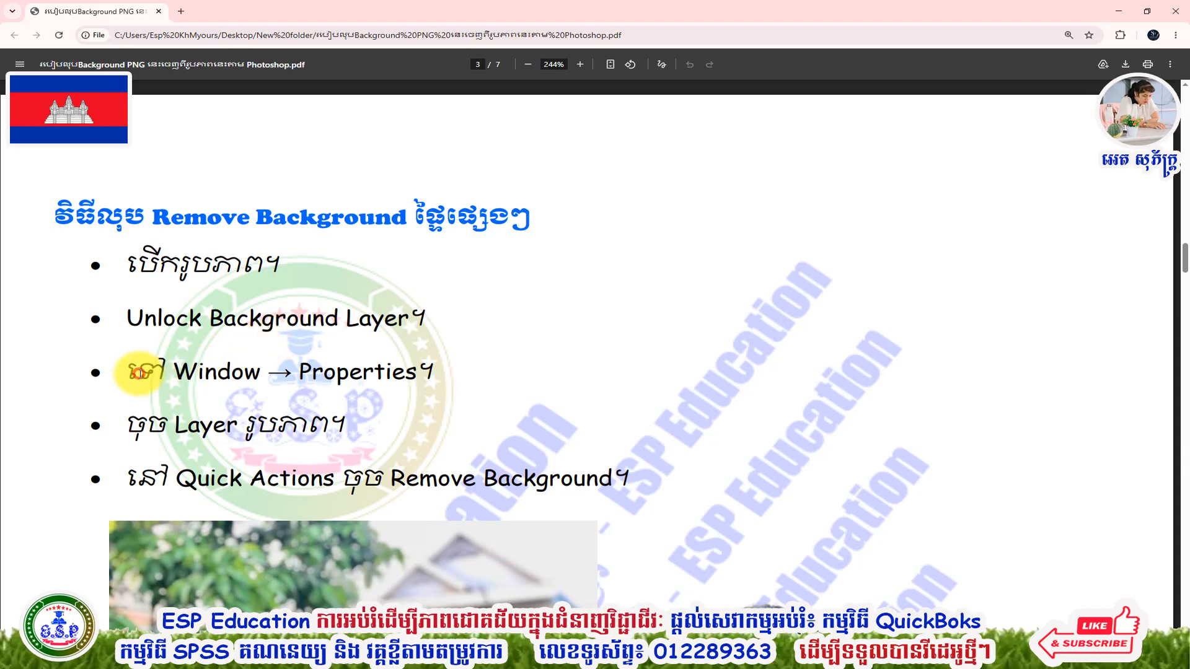
pyautogui.moveTo(141, 371); pyautogui.dragTo(439, 380)
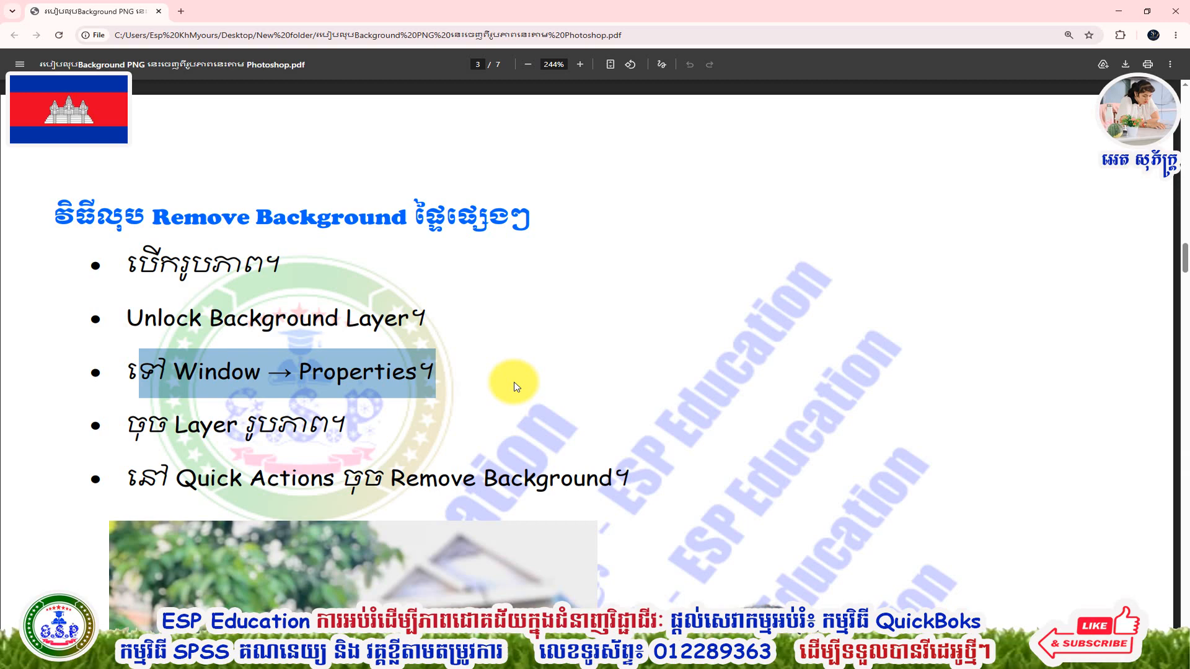
pyautogui.click(207, 428)
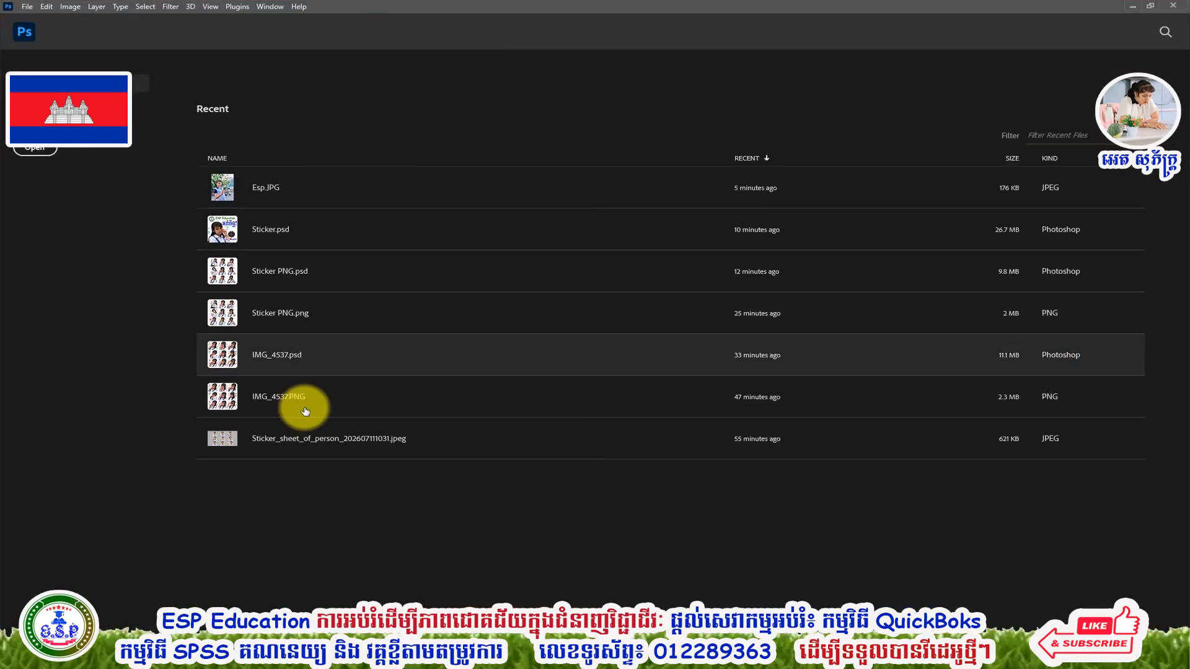
# Switch to Photoshop and open the Esp photo from New folder on the Desktop
pyautogui.click(28, 7)
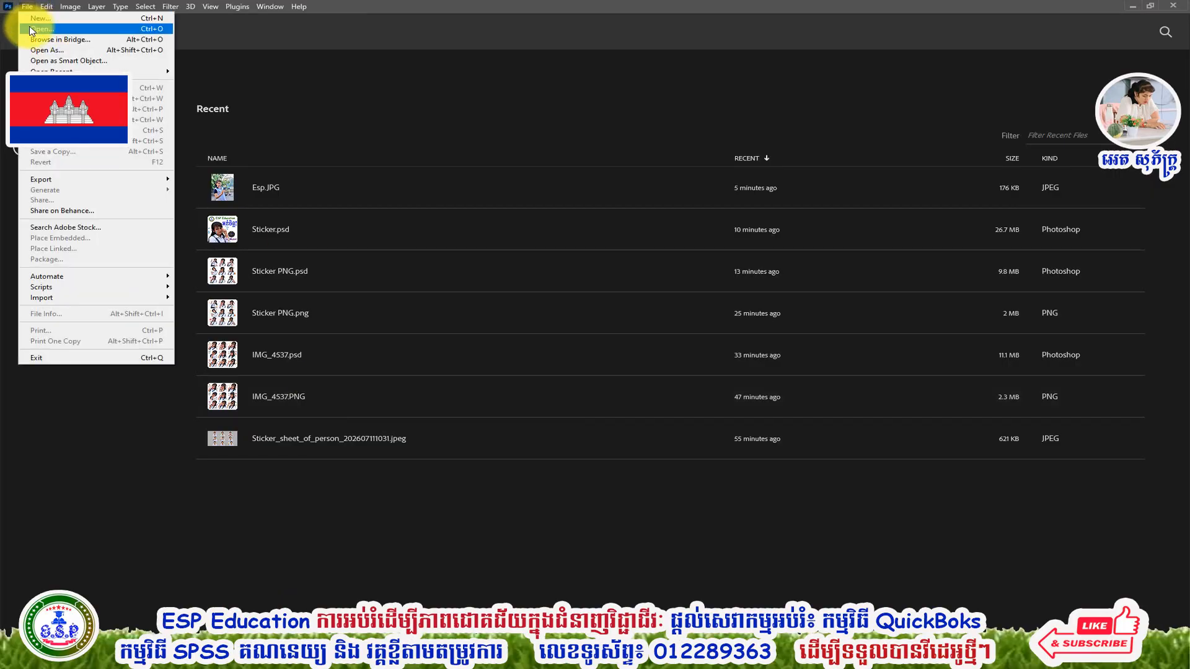
pyautogui.click(40, 30)
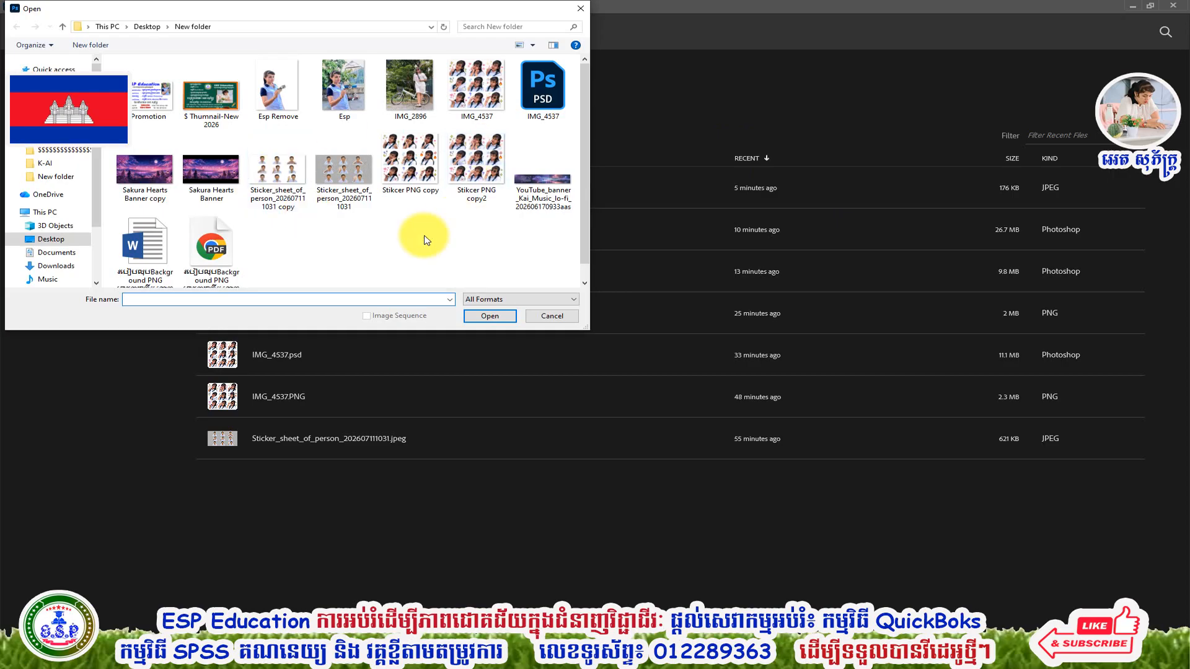
pyautogui.doubleClick(356, 104)
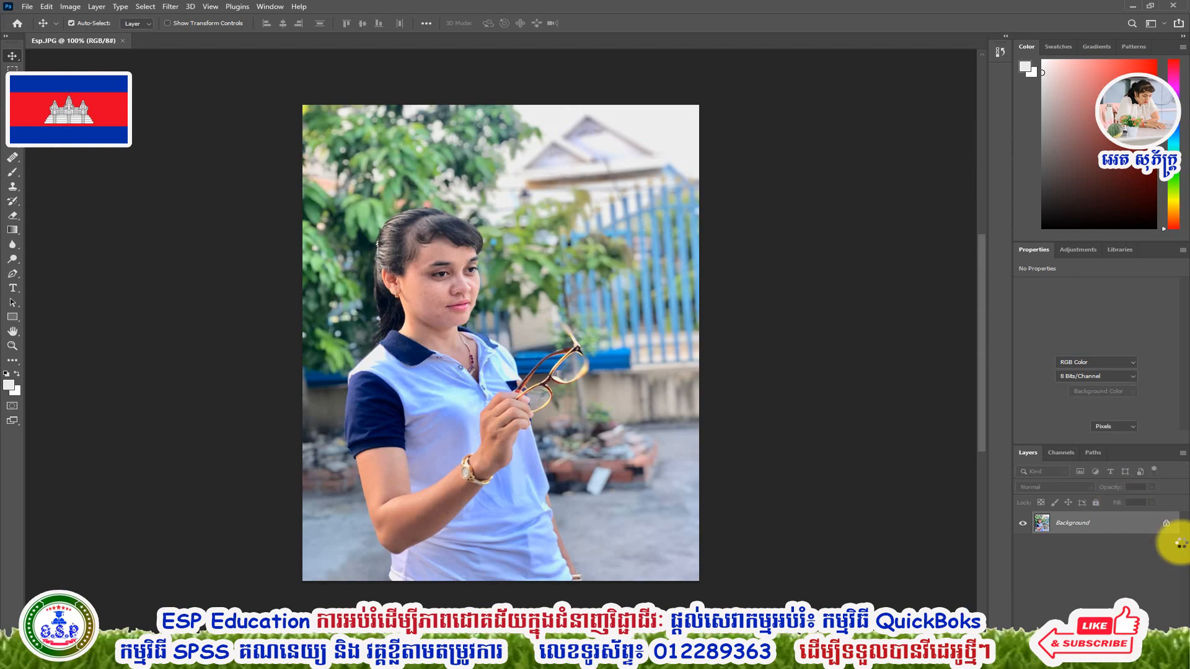
# Unlock the photo's Background layer, dismissing the Layer Style dialog without changes
pyautogui.click(1166, 523)
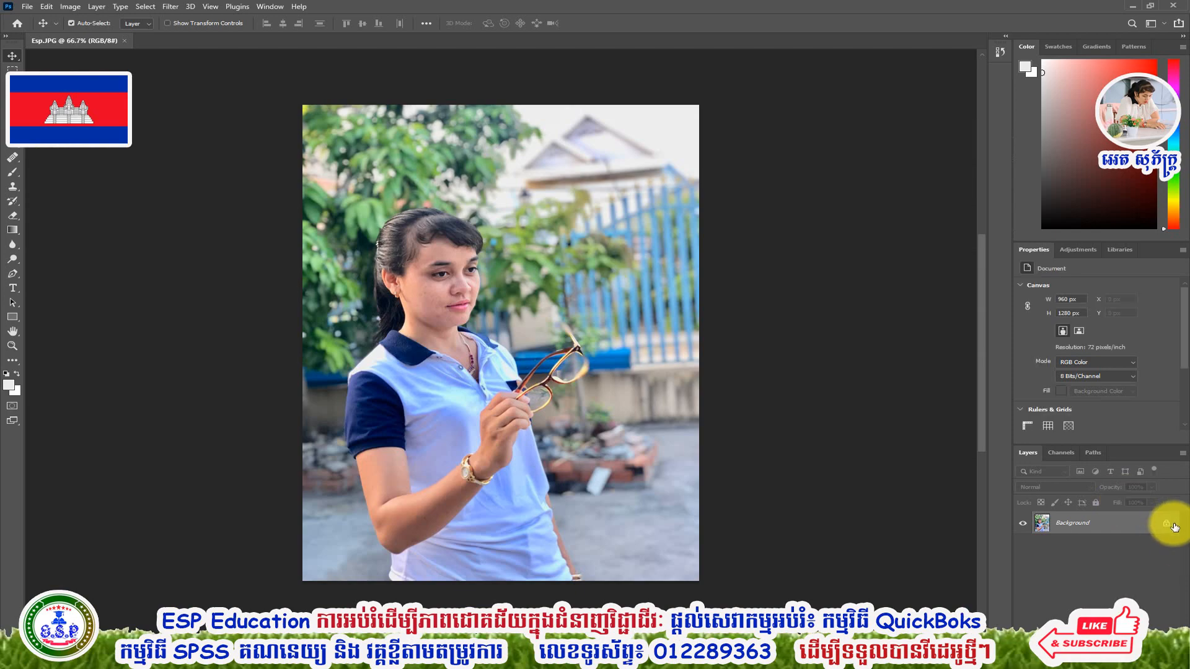
pyautogui.doubleClick(1166, 526)
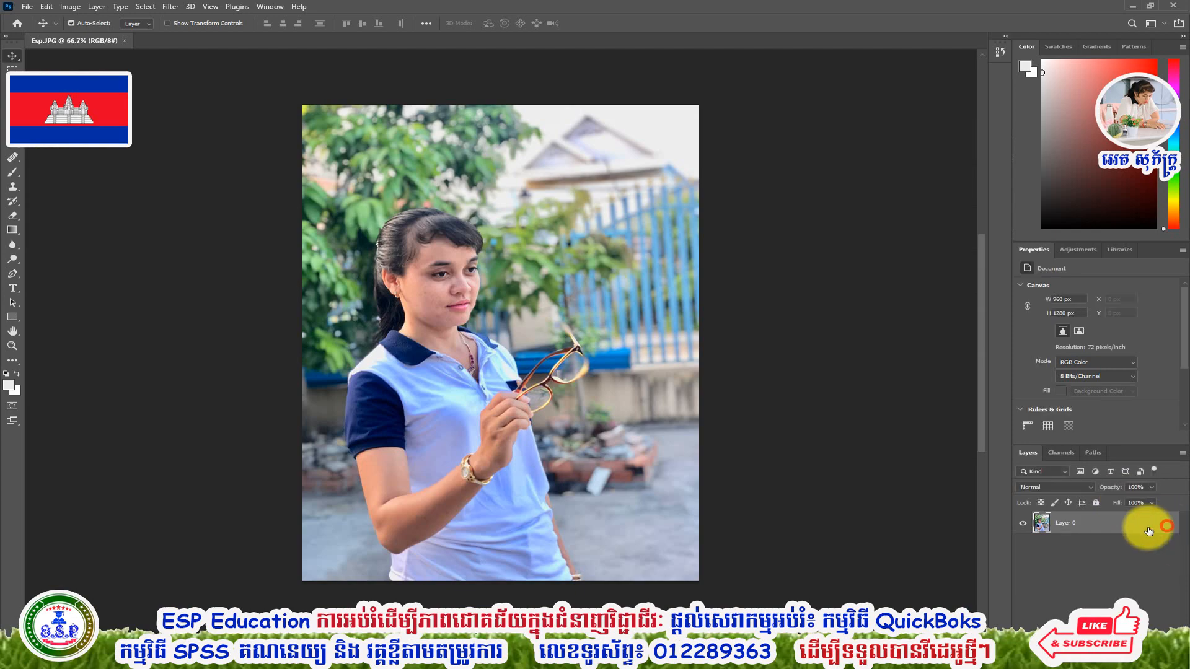
pyautogui.click(822, 113)
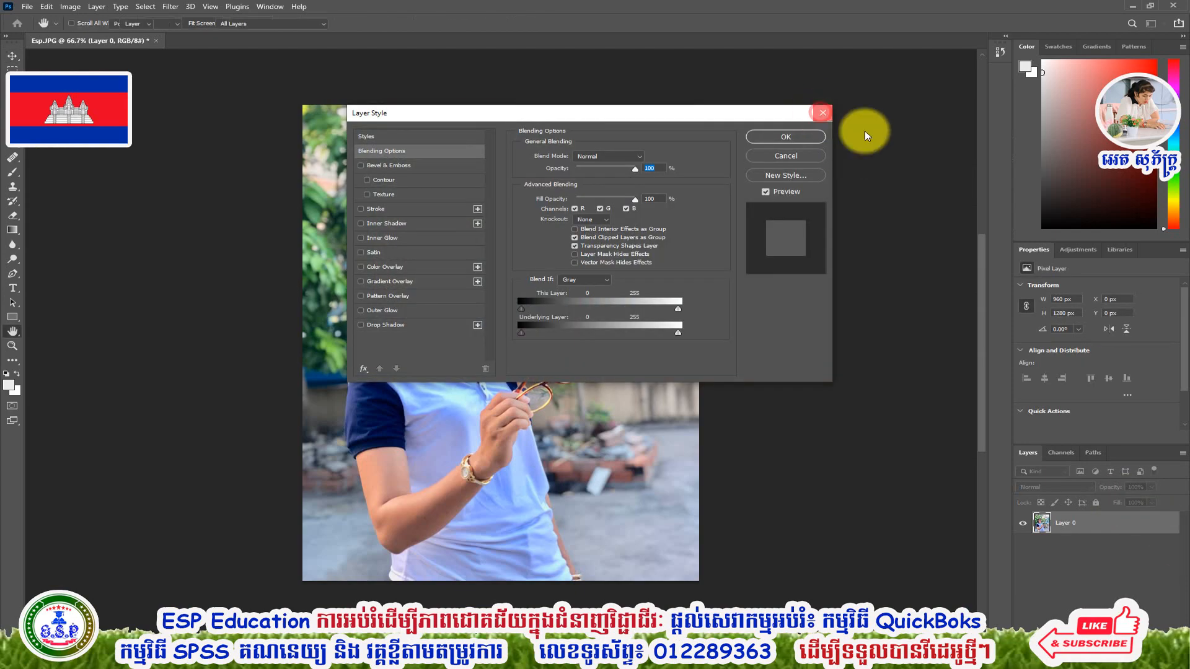
pyautogui.doubleClick(1163, 524)
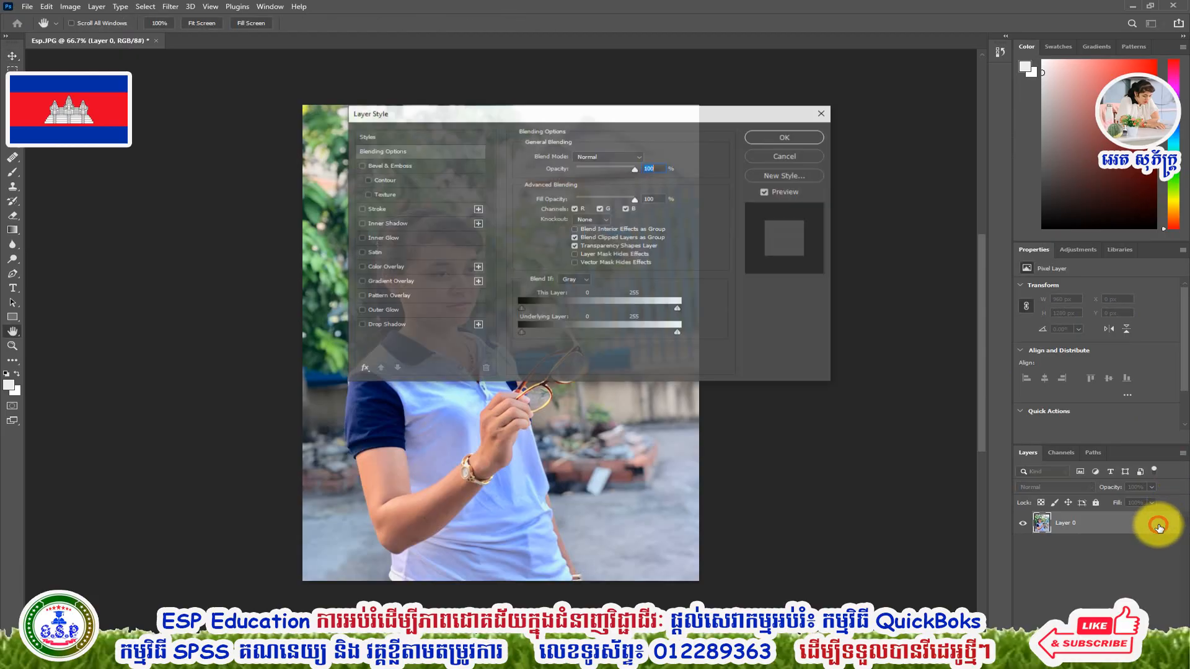
pyautogui.click(818, 113)
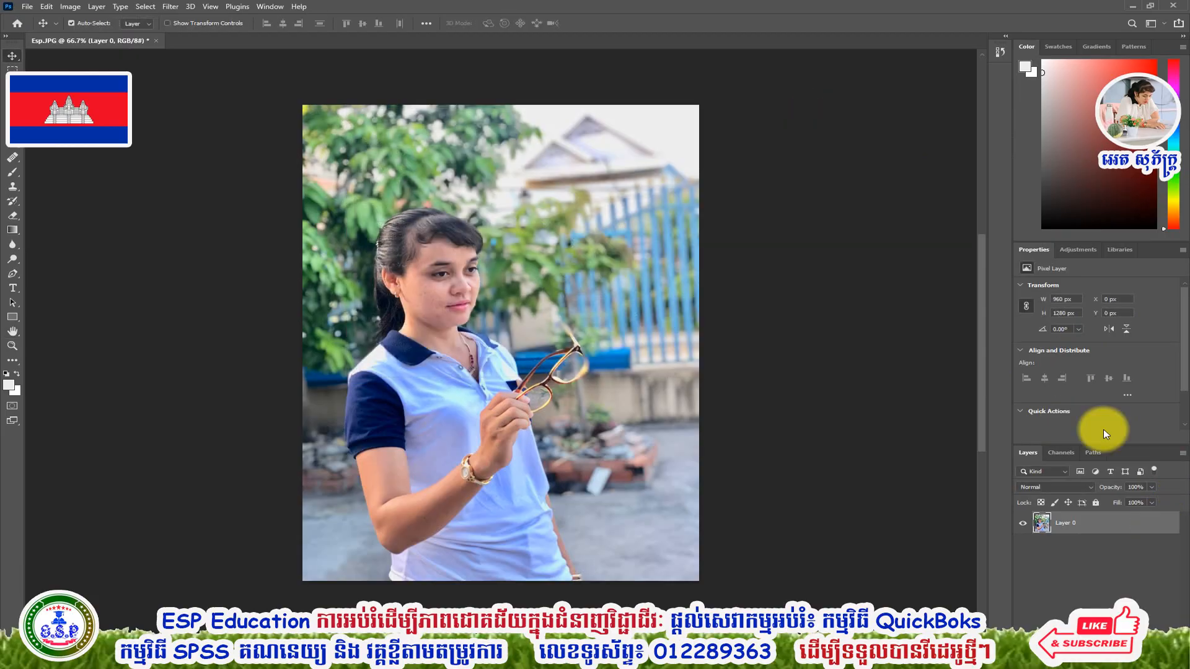
# Fully lock Layer 0 and duplicate it with the default name Layer 0 copy
pyautogui.click(1095, 503)
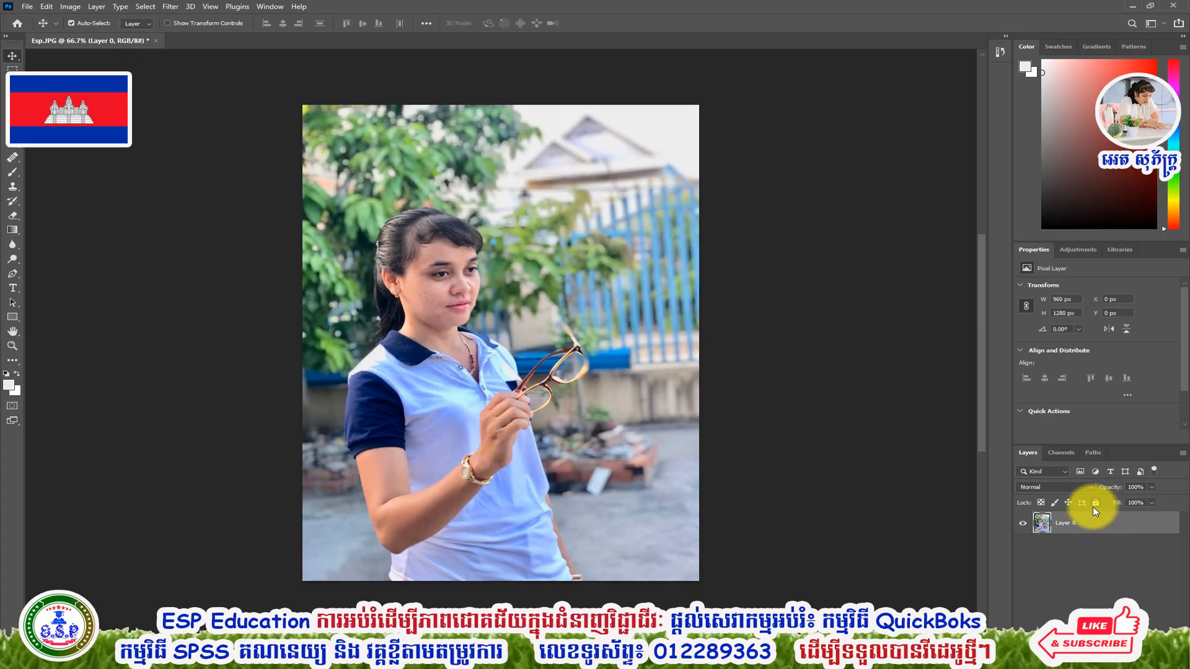
pyautogui.click(1096, 503)
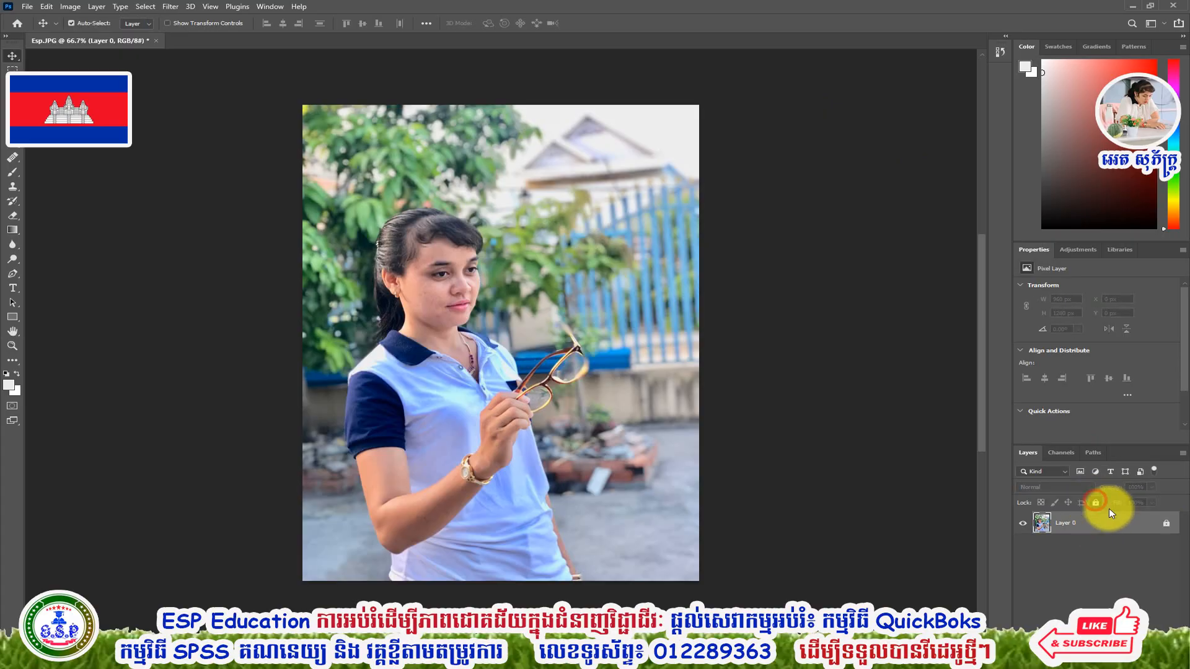
pyautogui.rightClick(1056, 530)
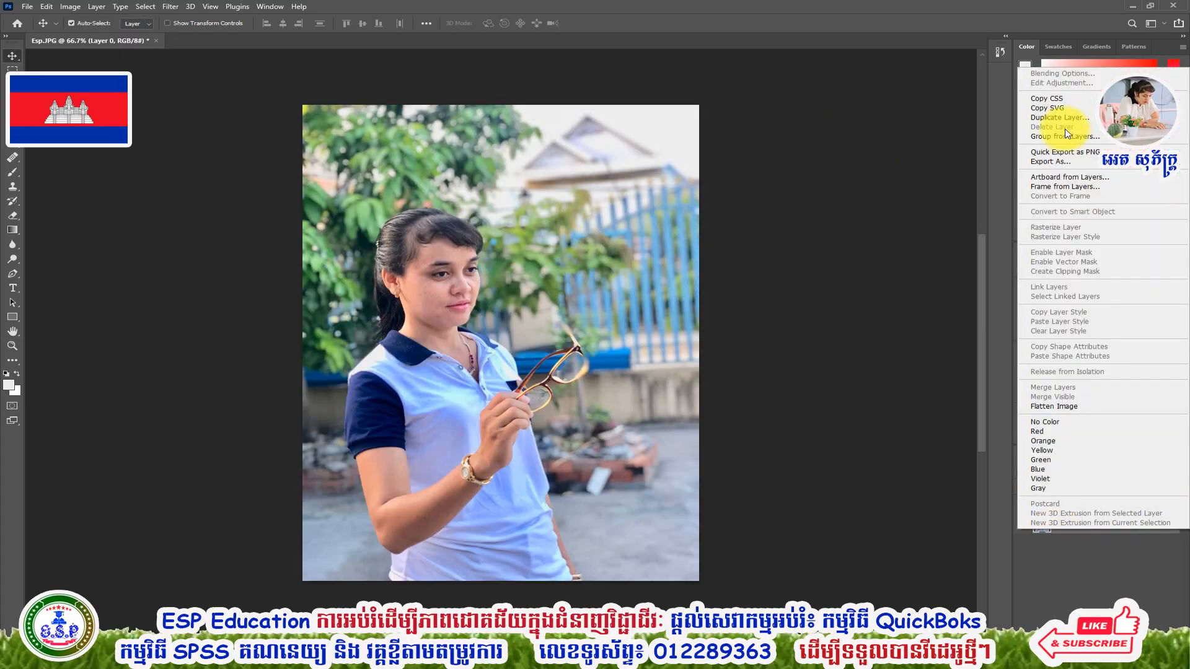
pyautogui.click(1060, 118)
pyautogui.press('Return')
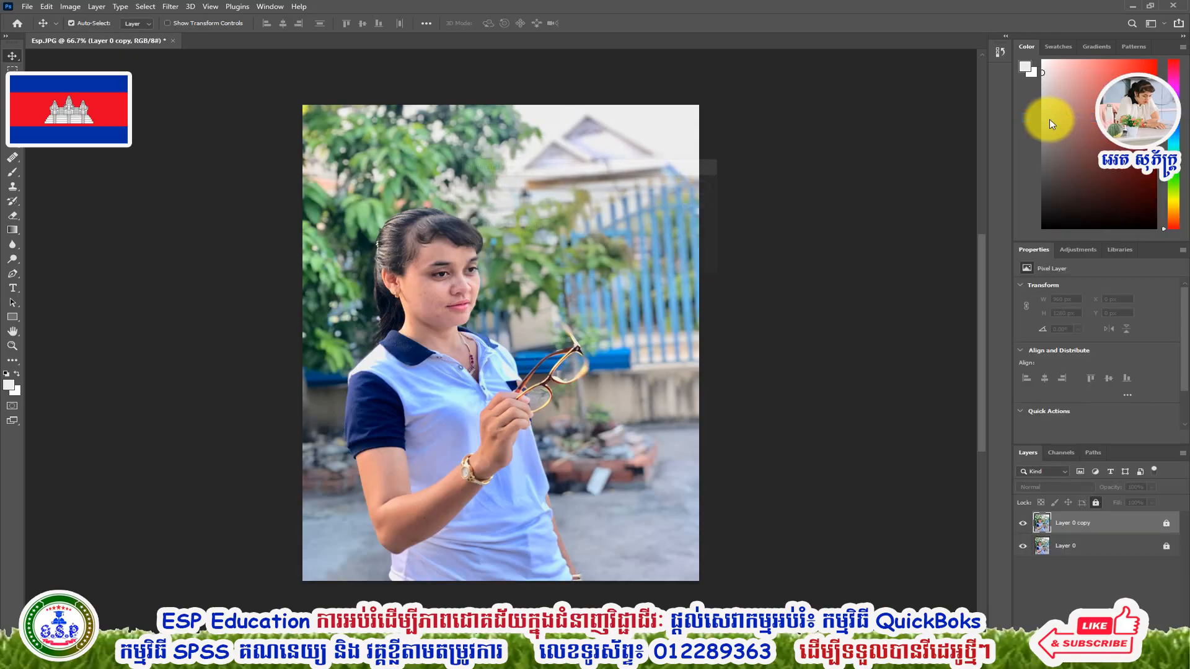
# Unlock the Layer 0 copy layer and hide the original Layer 0
pyautogui.click(1096, 503)
pyautogui.click(1023, 546)
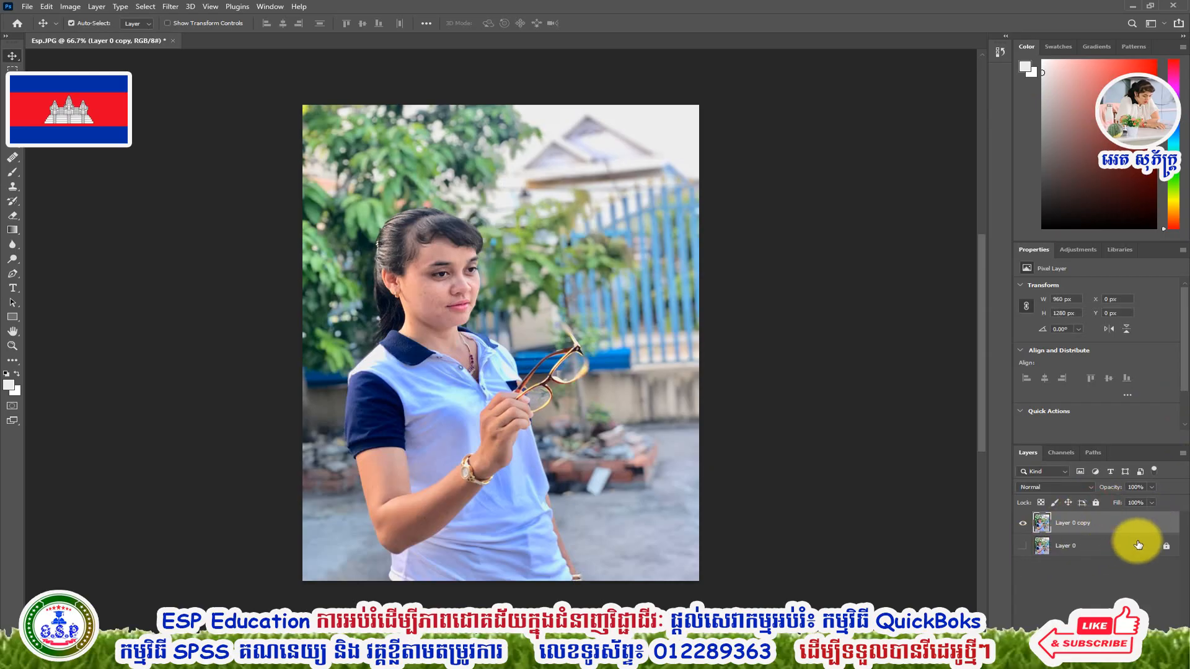
pyautogui.moveTo(627, 489); pyautogui.dragTo(652, 465)
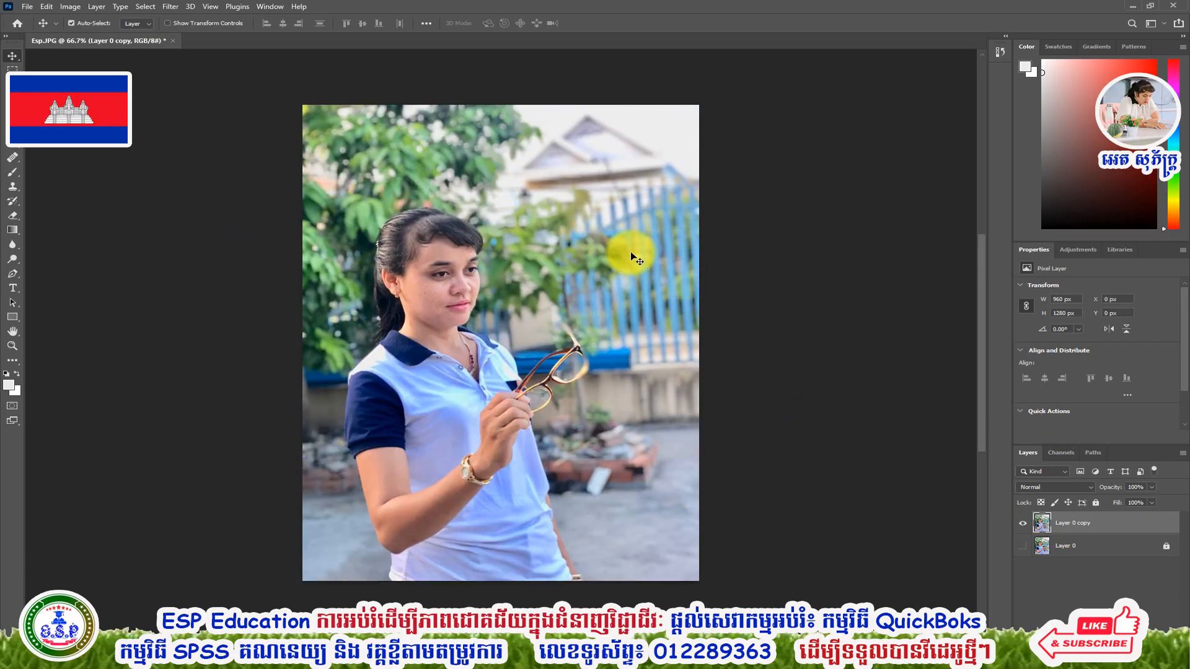
# Turn the Properties panel off and back on
pyautogui.click(272, 8)
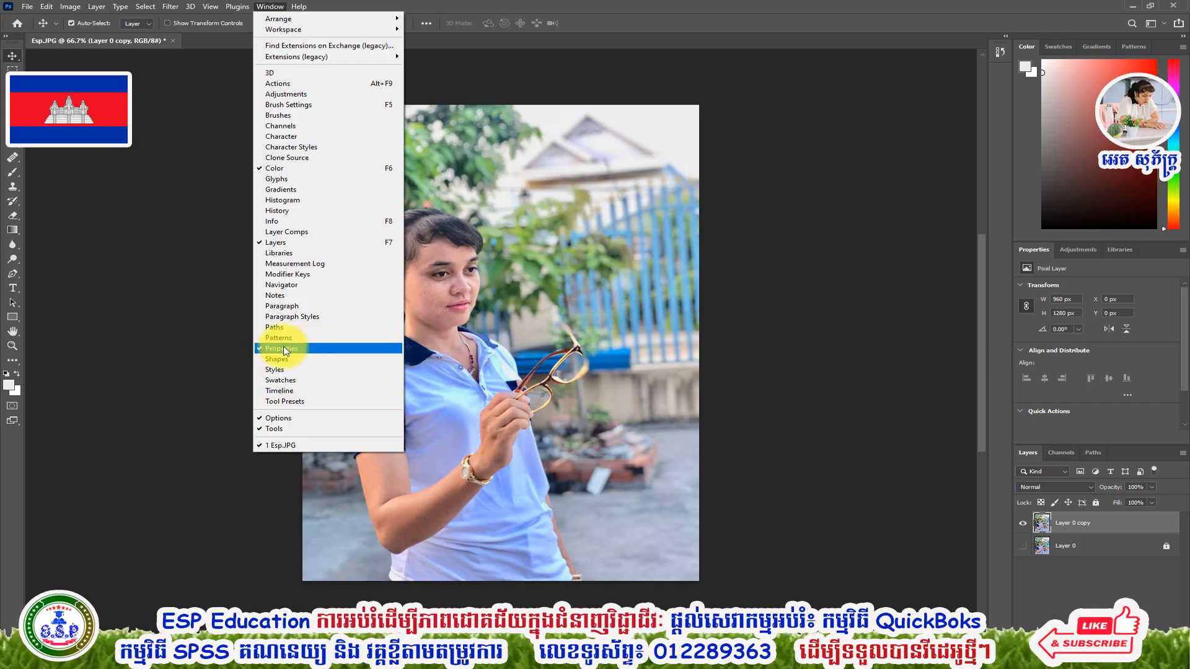
pyautogui.click(887, 363)
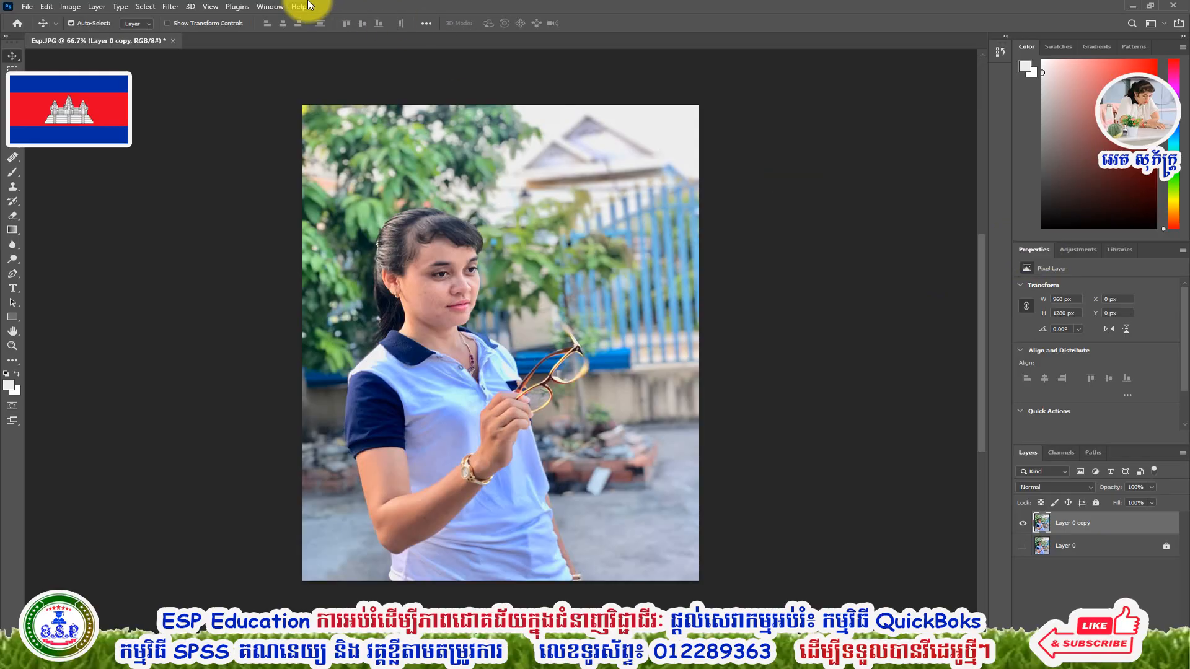
pyautogui.click(270, 6)
pyautogui.click(286, 353)
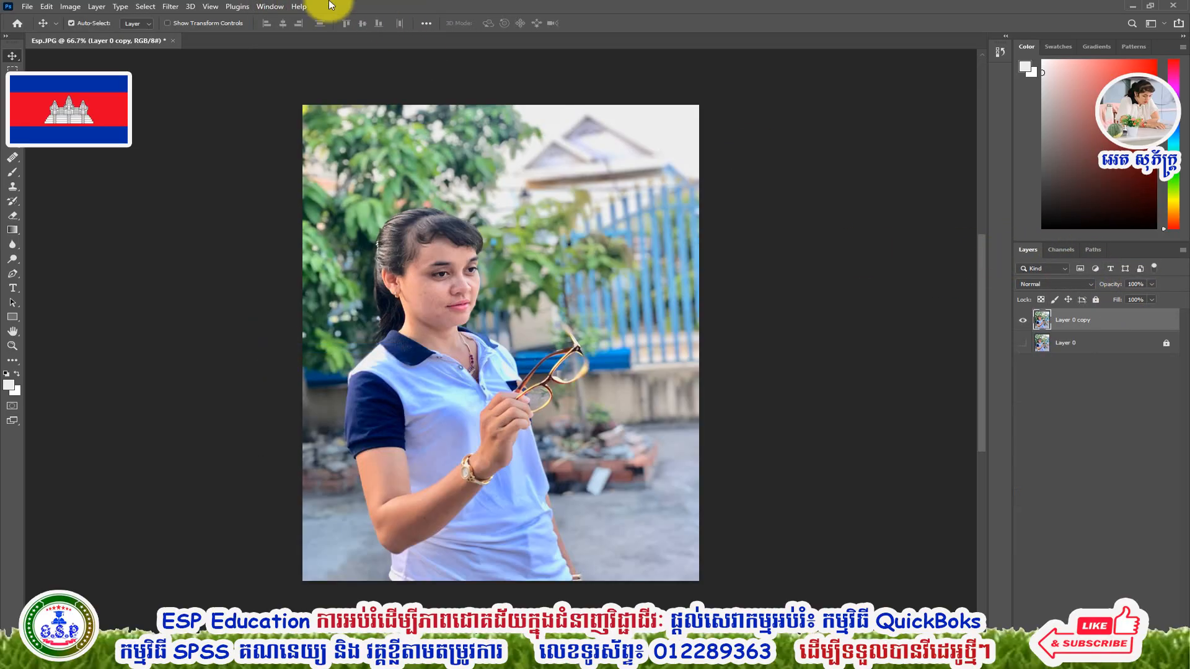
pyautogui.click(271, 7)
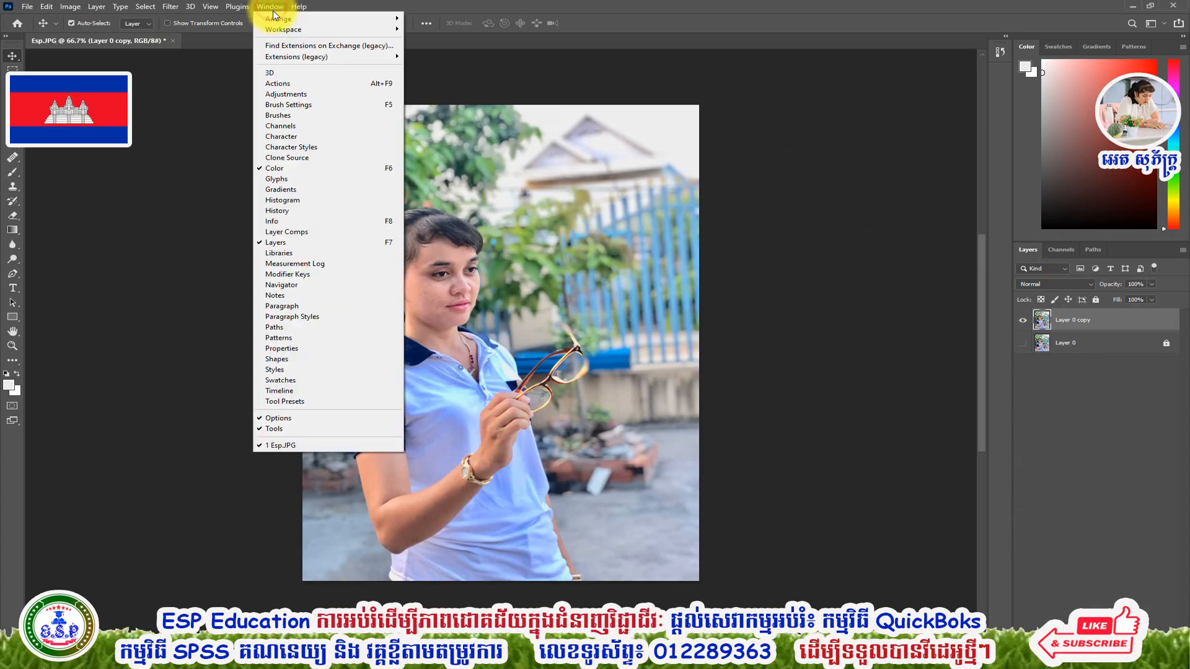
pyautogui.click(288, 349)
pyautogui.click(271, 7)
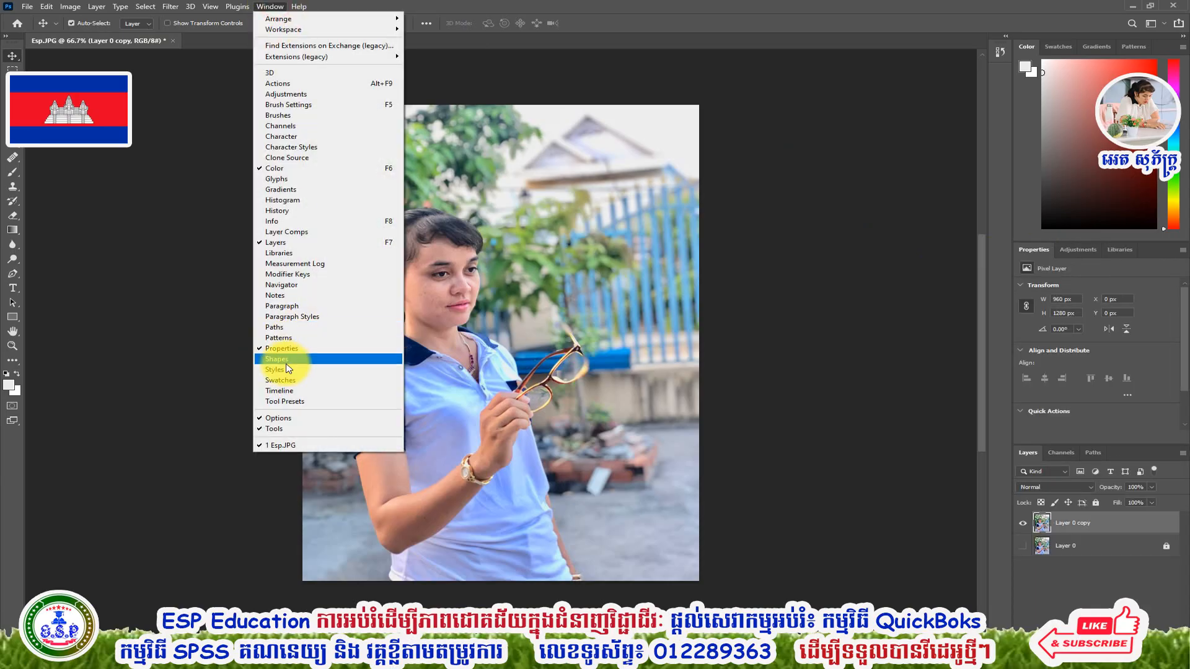
pyautogui.click(1049, 248)
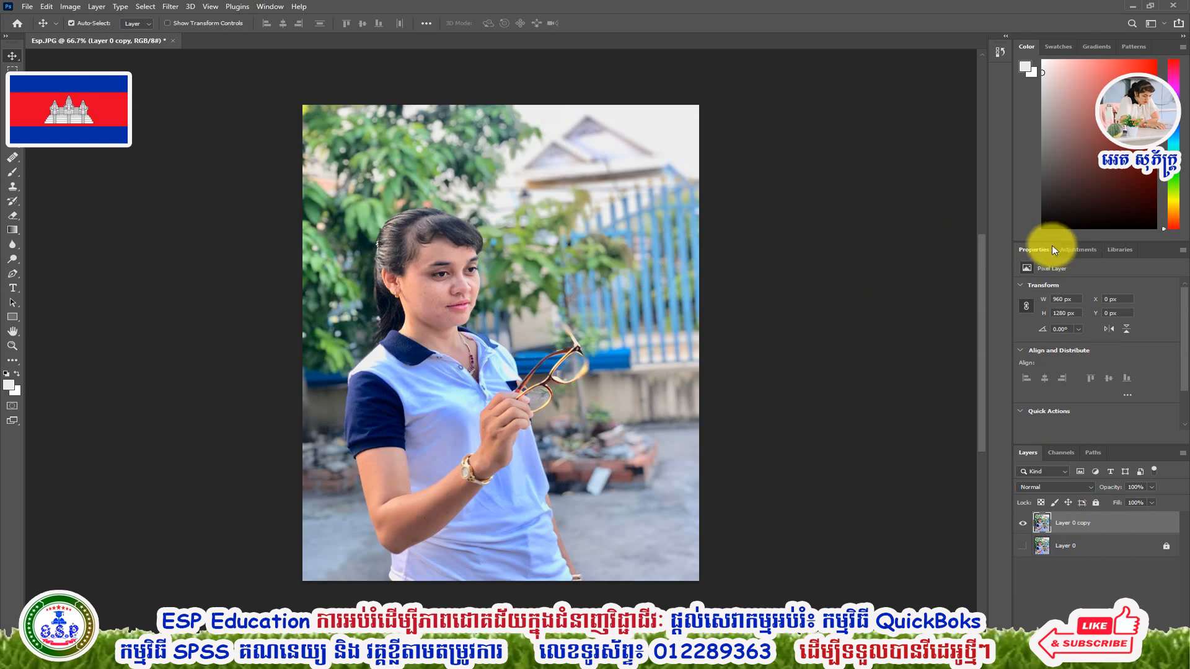
# Remove the background from Layer 0 copy with the quick action and compare it against the original by briefly showing Layer 0
pyautogui.scroll(-1, 1098, 393)
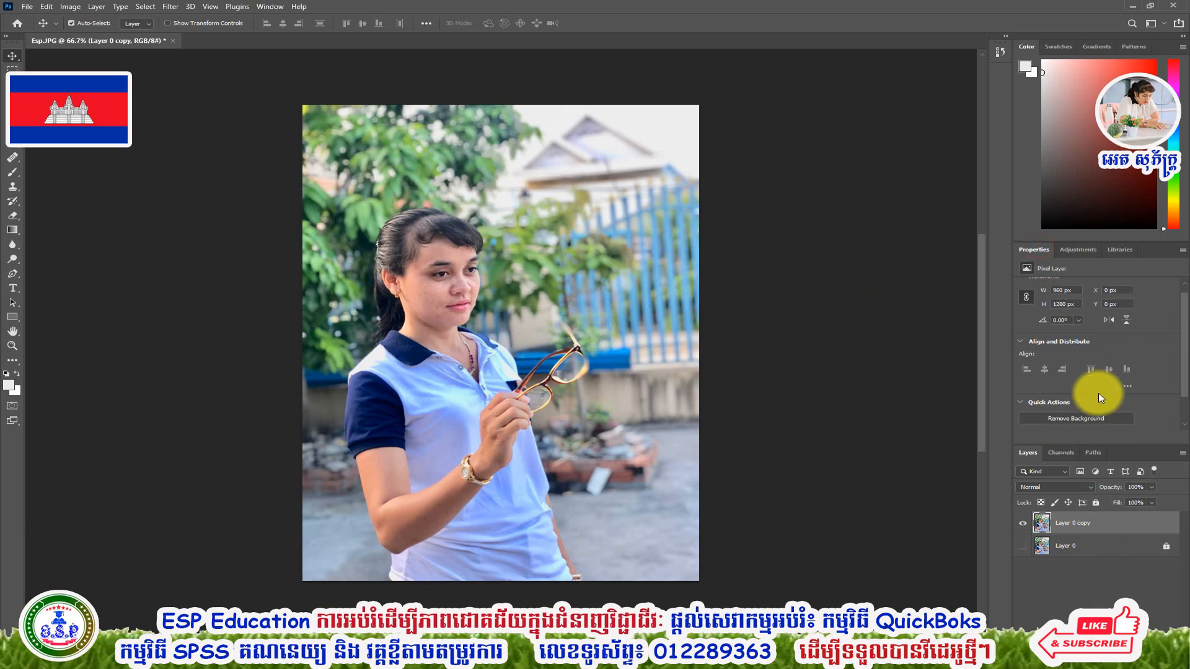
pyautogui.click(1047, 403)
pyautogui.click(1030, 403)
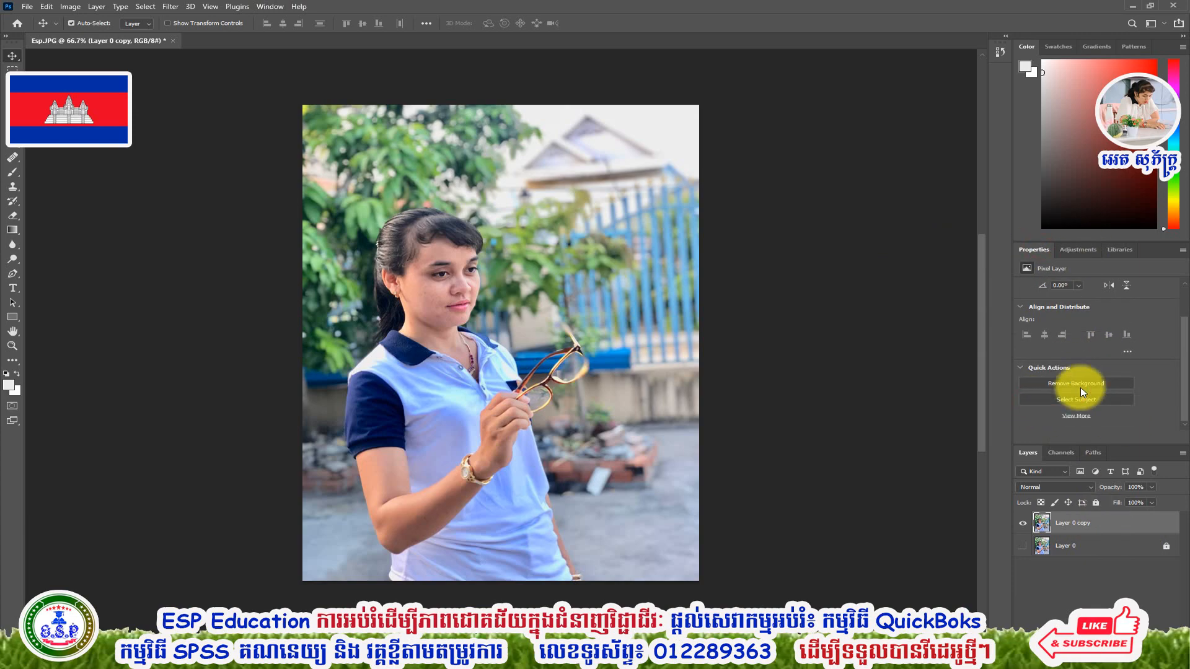
pyautogui.scroll(-2, 1079, 382)
pyautogui.click(1082, 385)
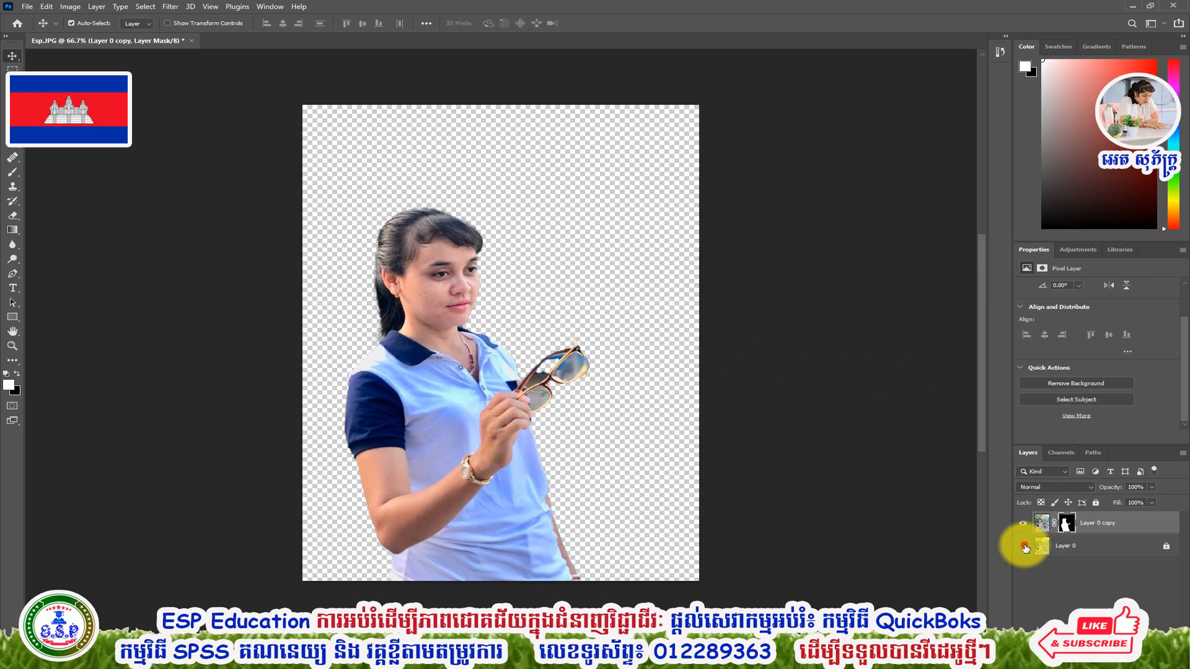
pyautogui.click(1022, 545)
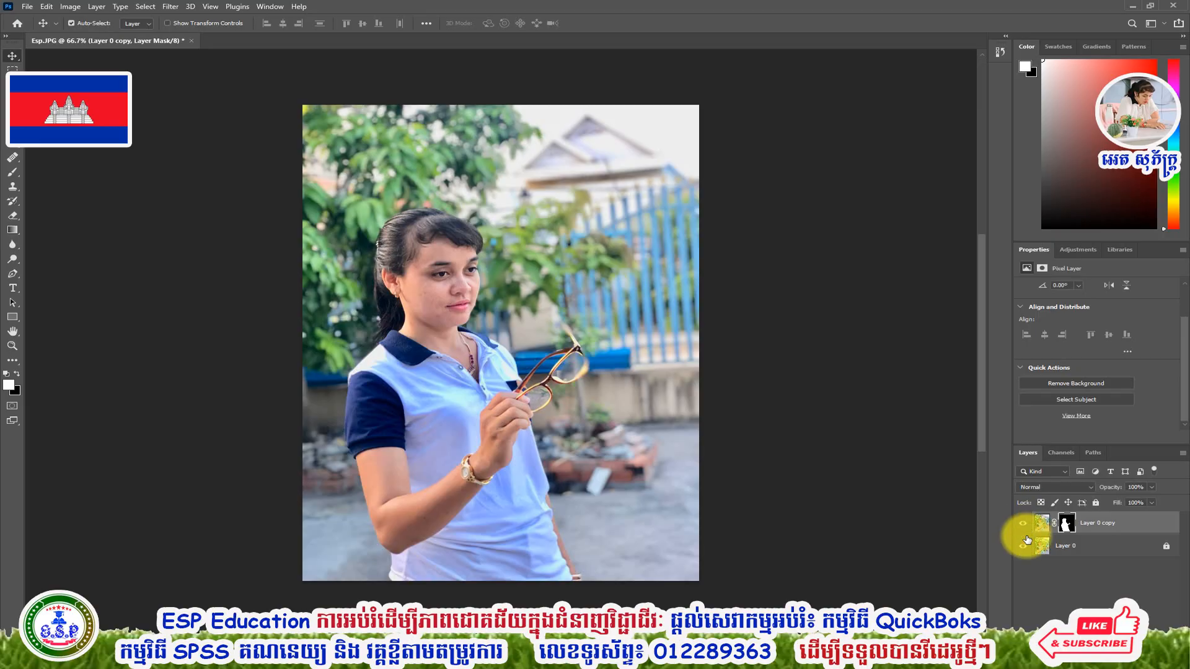
pyautogui.click(1024, 547)
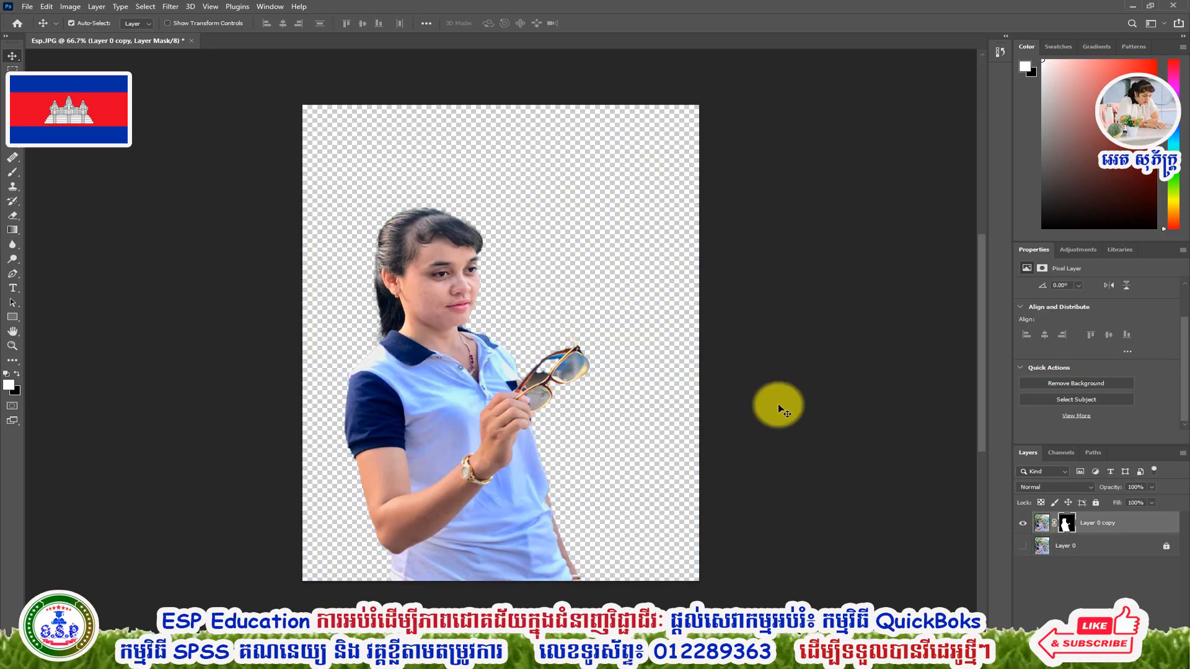
# Minimize Photoshop and the browser, and bring up the $ Thumnail-New 2026.jpg image in the photo viewer
pyautogui.click(1131, 6)
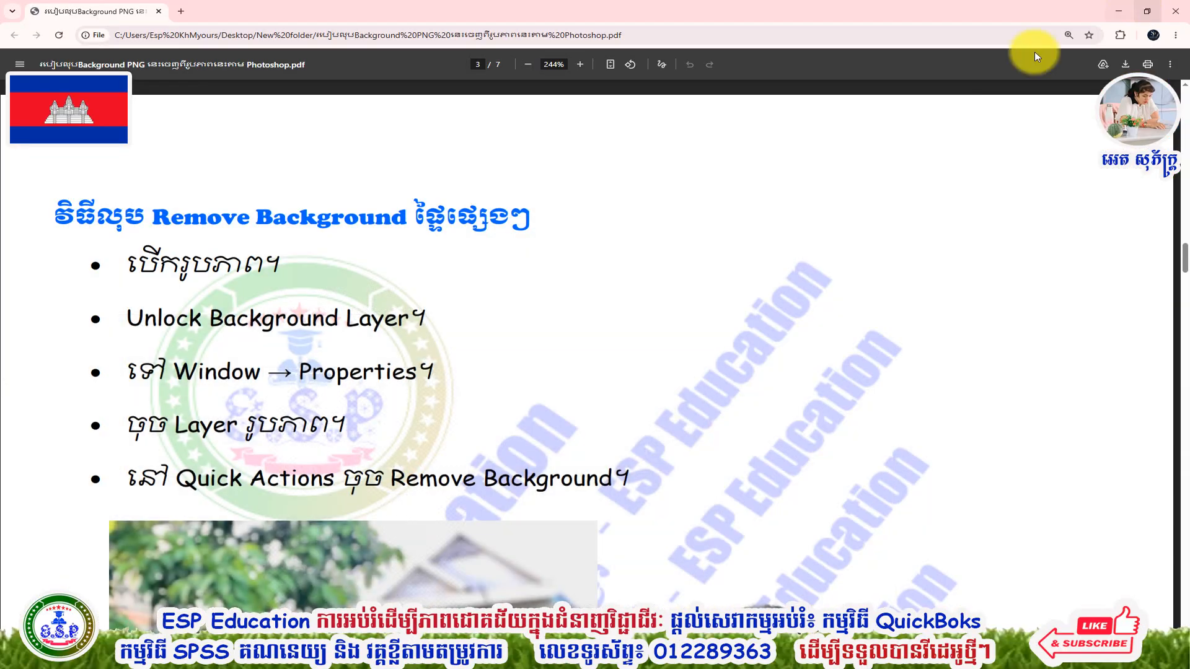
pyautogui.click(1119, 11)
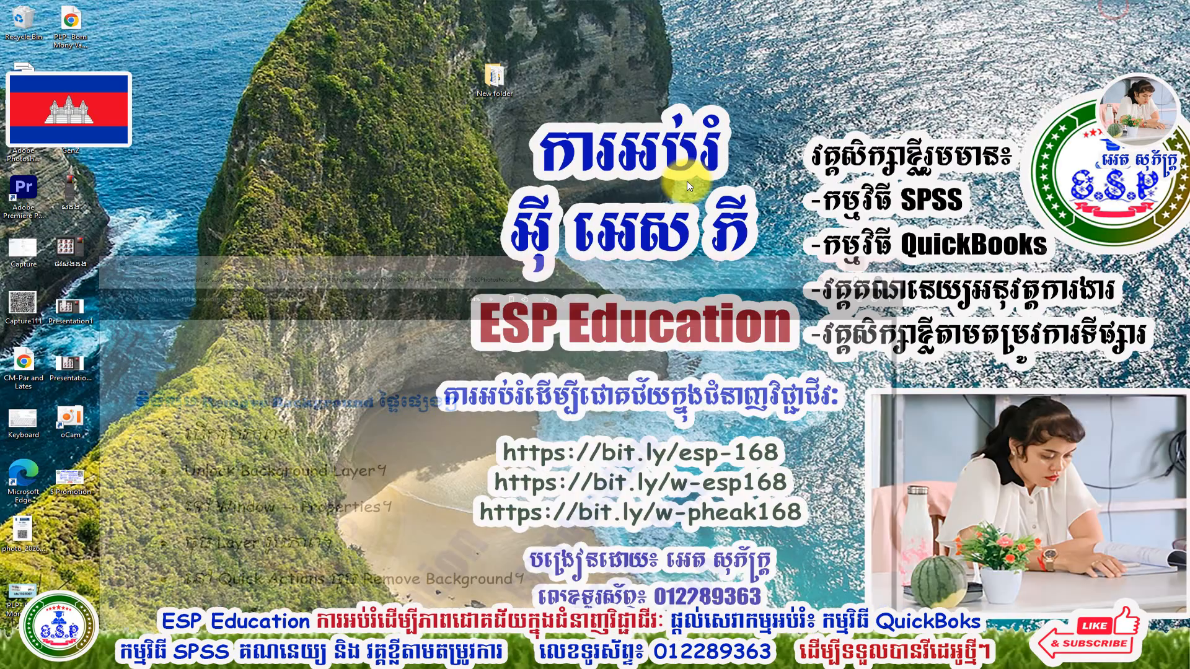
pyautogui.click(505, 655)
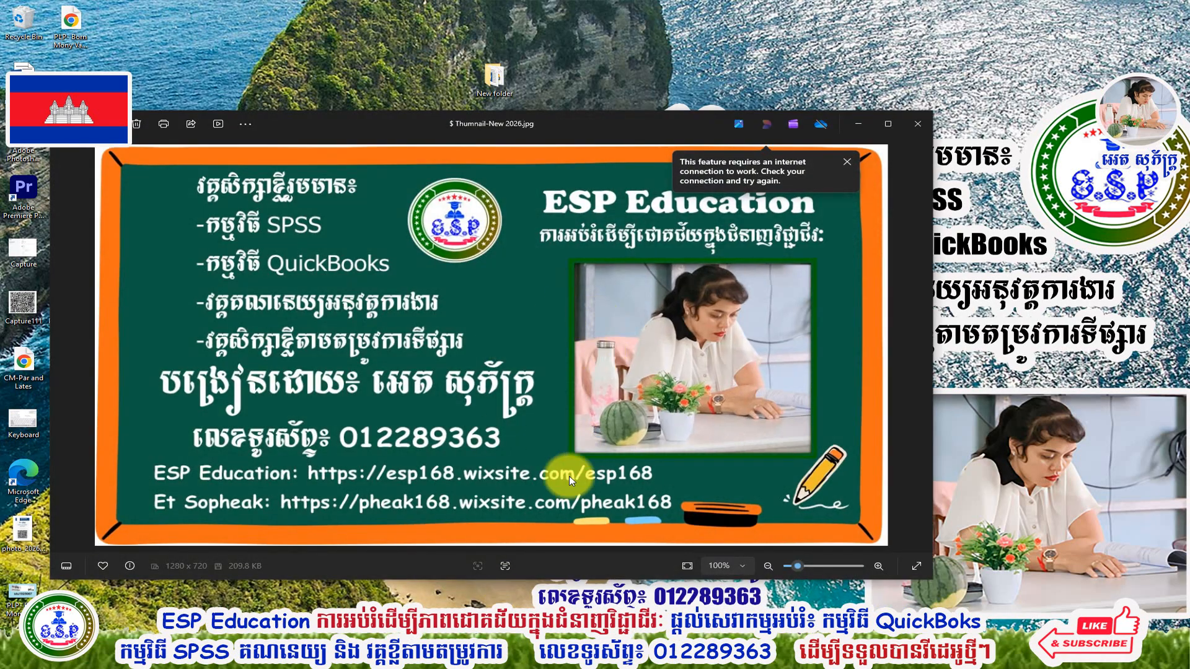